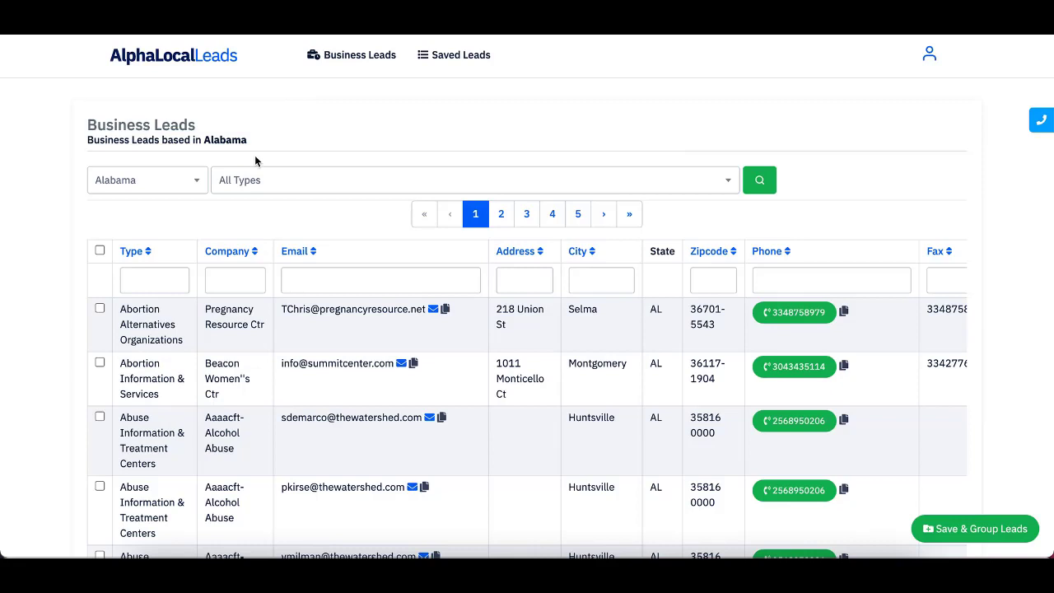
# - Change the state filter from Alabama to Texas by searching 'tex'
pyautogui.click(189, 181)
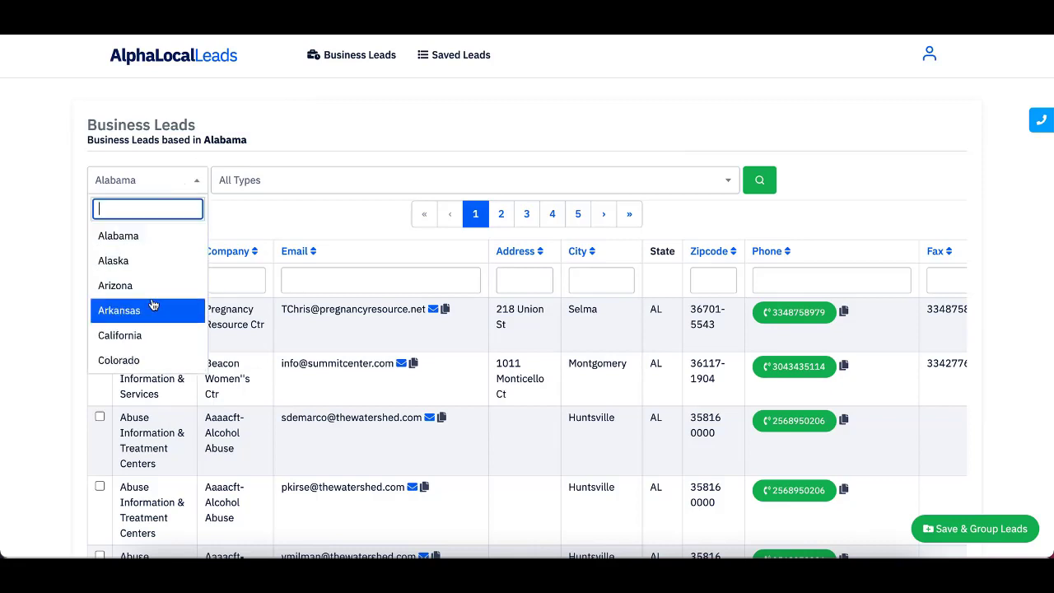
pyautogui.scroll(-5, 152, 305)
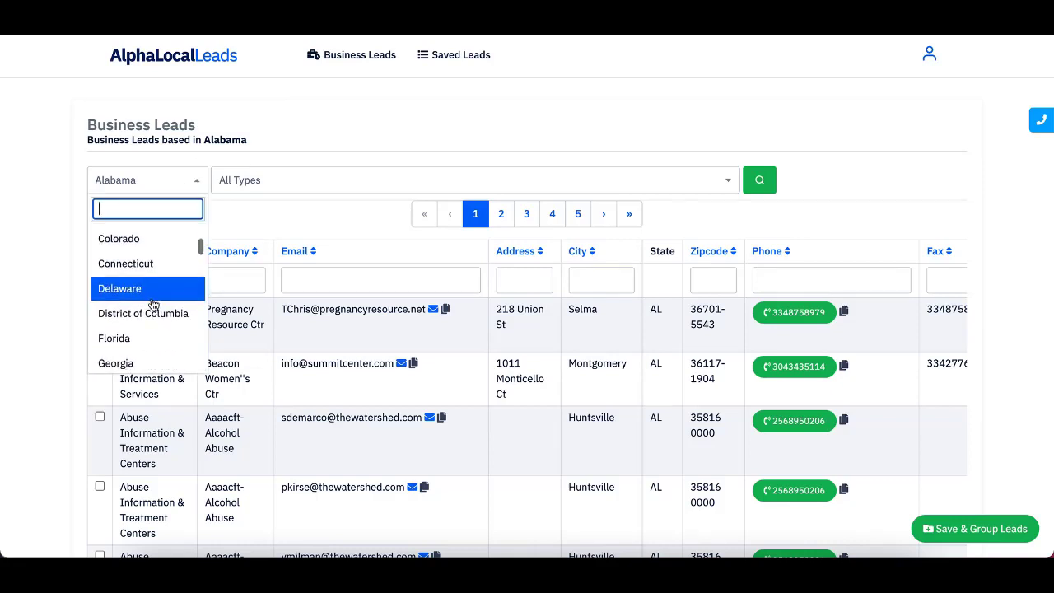
pyautogui.scroll(-3, 152, 305)
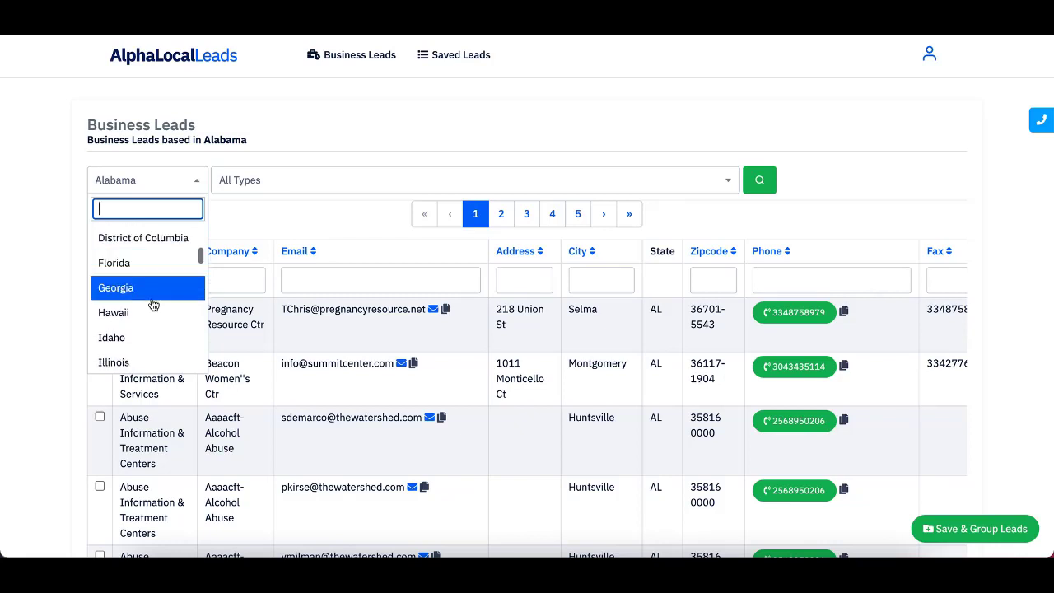
pyautogui.scroll(-2, 153, 305)
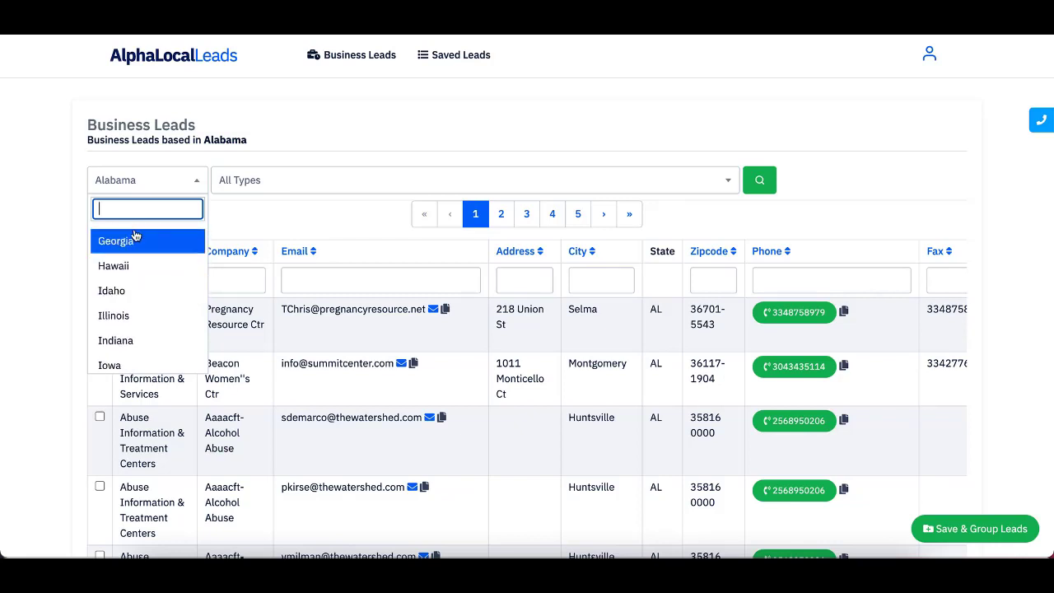
pyautogui.write('tex')
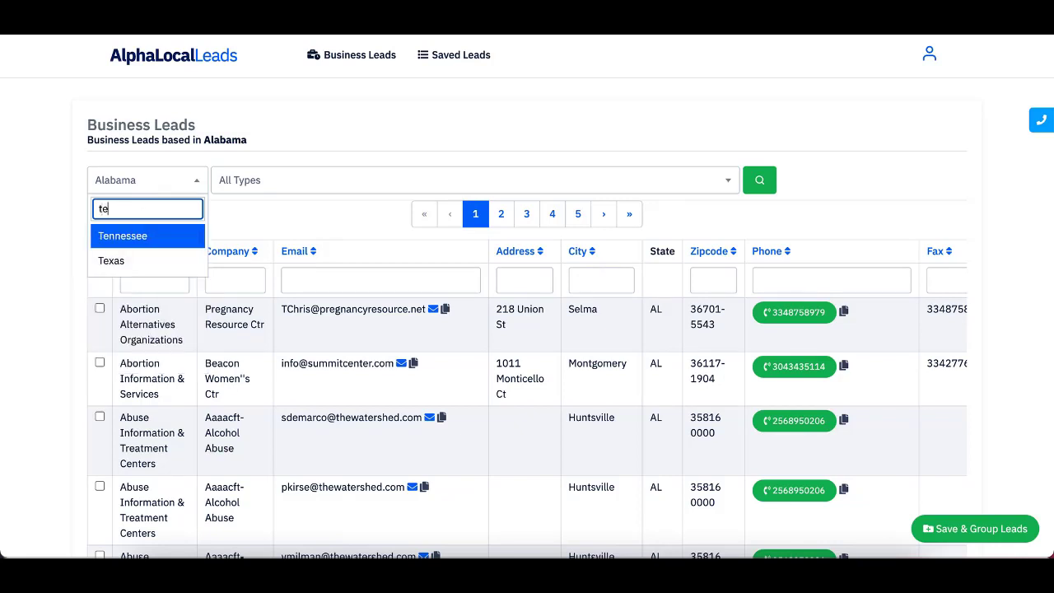
pyautogui.click(124, 232)
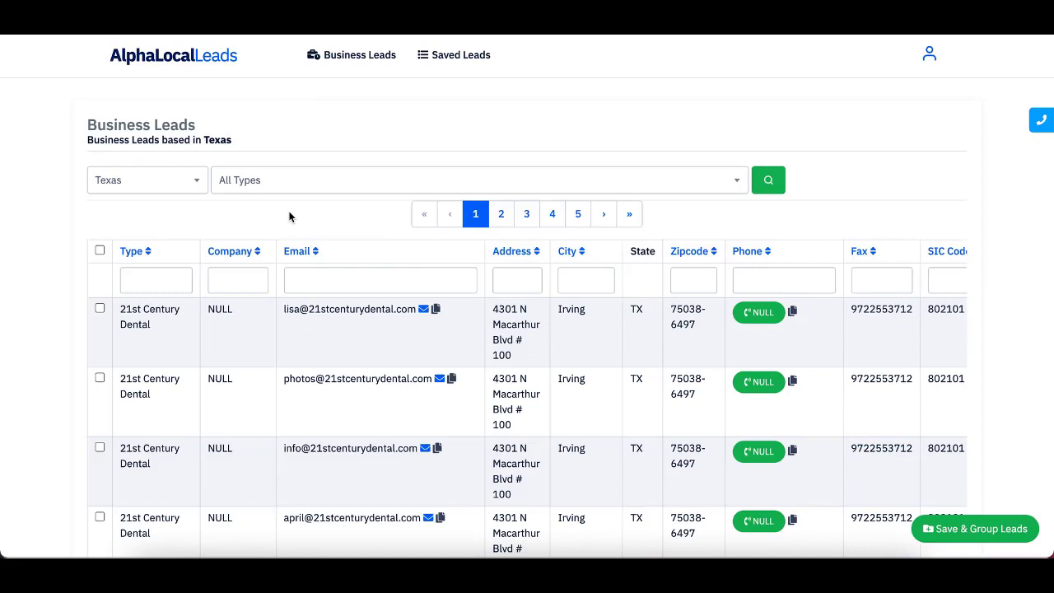
# - Search Texas leads of type 'apartment building operator real estate agent/manager', leaving two Denton listings
pyautogui.click(352, 177)
pyautogui.scroll(-1, 324, 263)
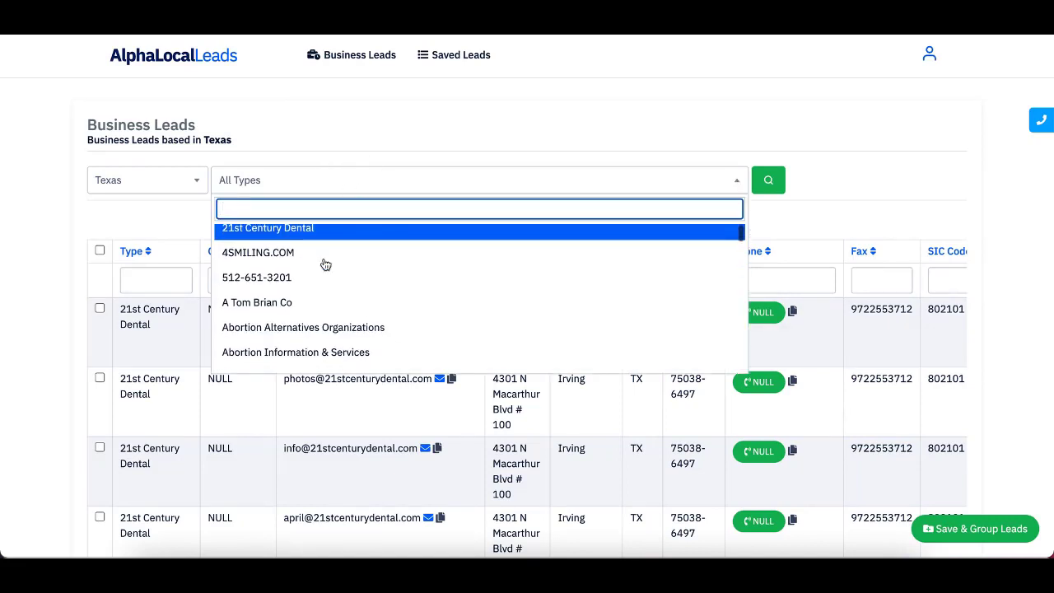
pyautogui.scroll(-5, 332, 338)
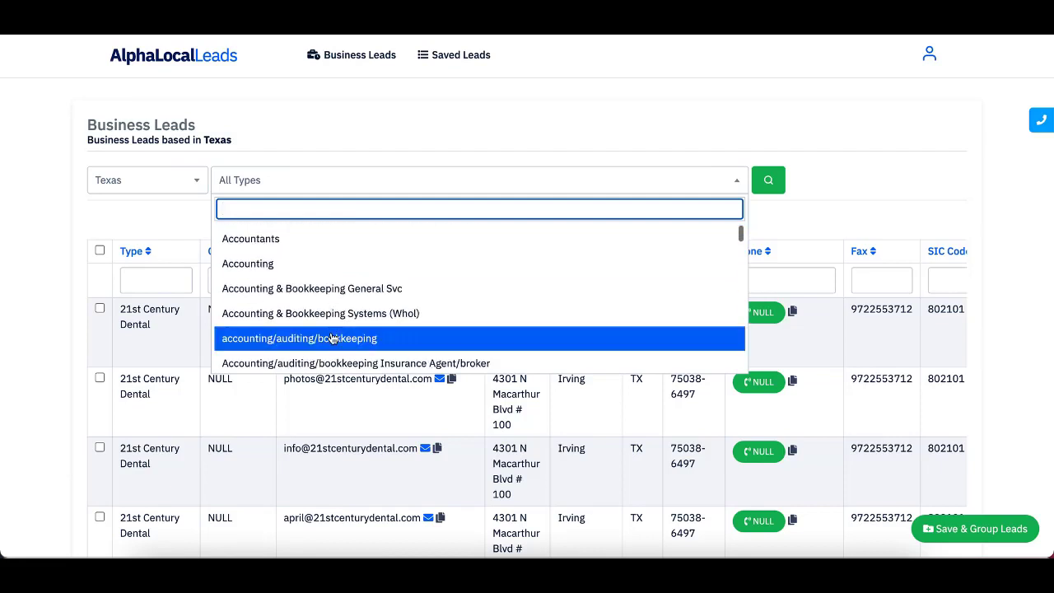
pyautogui.scroll(-5, 332, 339)
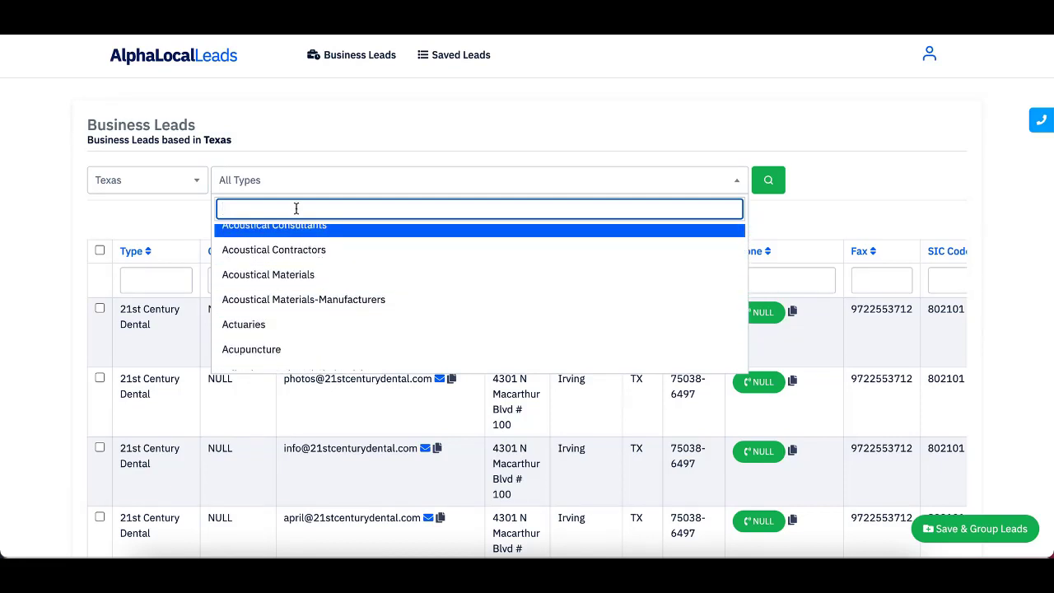
pyautogui.write('real')
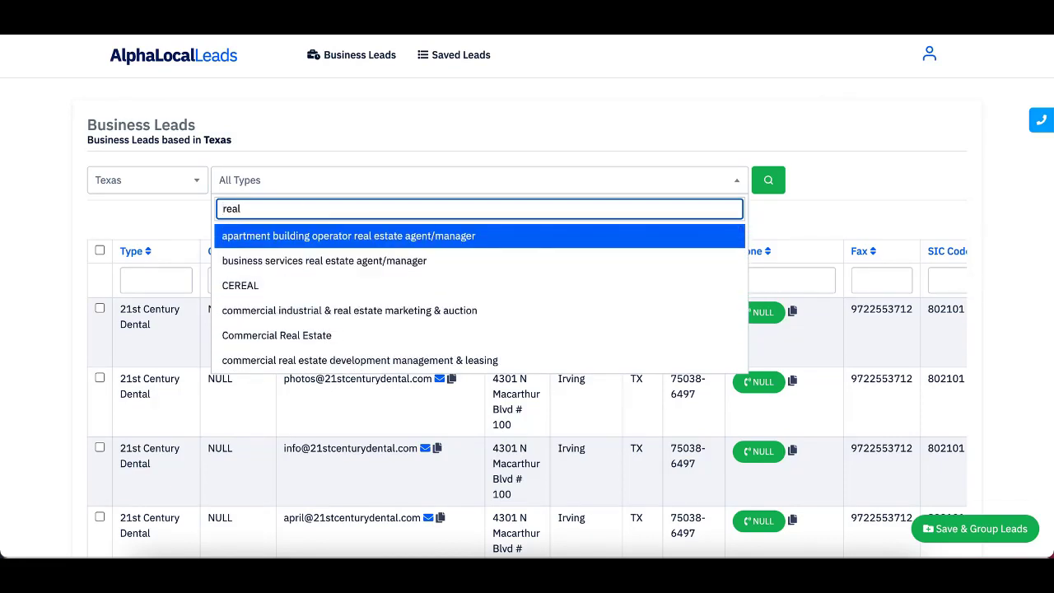
pyautogui.click(331, 237)
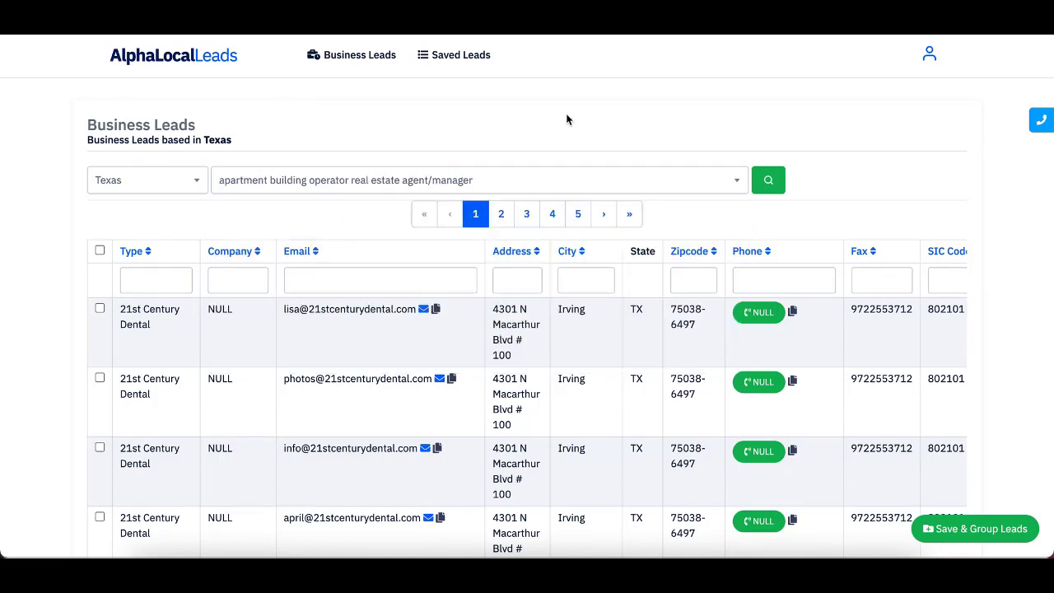
pyautogui.click(773, 183)
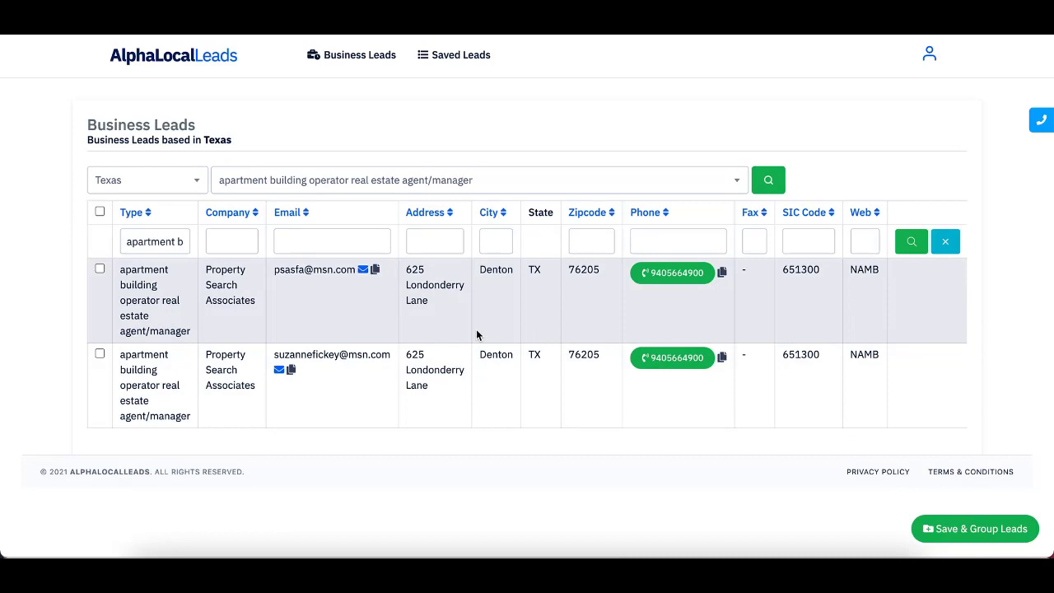
# - Set the business type to Architectural Services and review the results, starting with The Metro
pyautogui.click(434, 181)
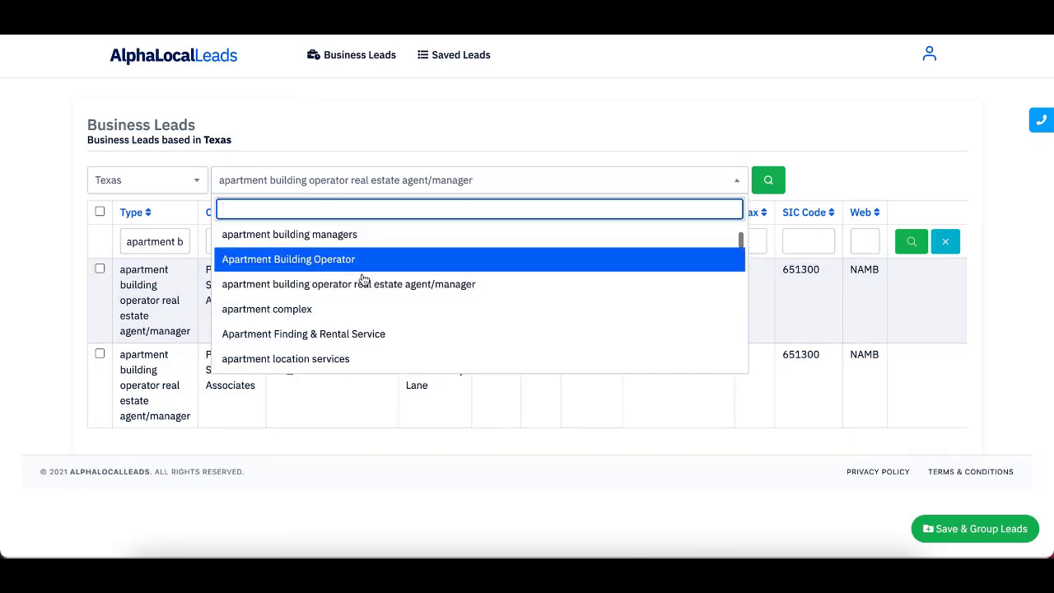
pyautogui.scroll(-5, 361, 285)
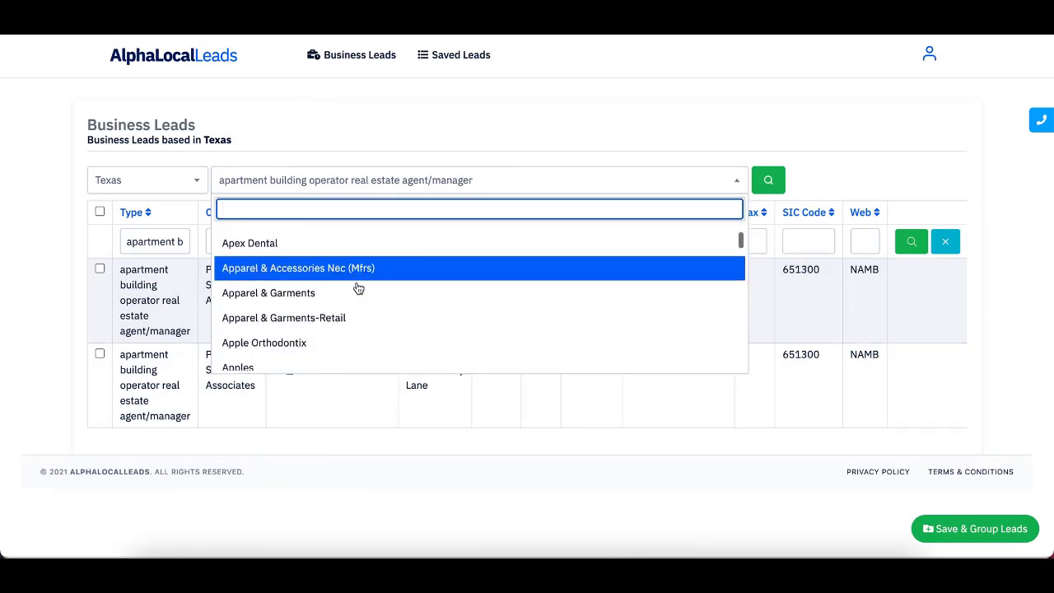
pyautogui.scroll(-15, 358, 287)
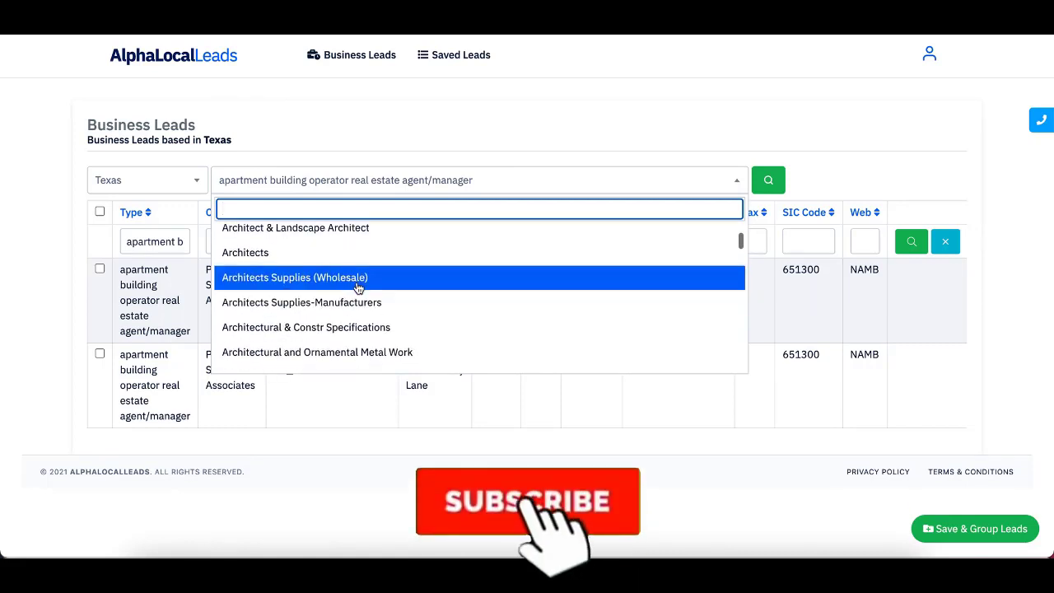
pyautogui.scroll(-3, 354, 287)
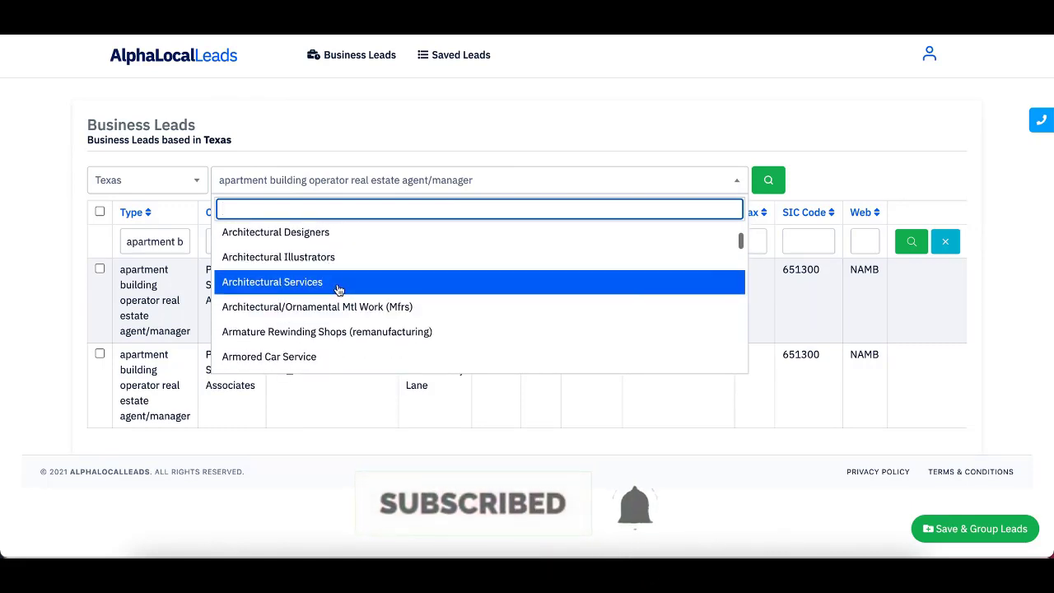
pyautogui.click(338, 284)
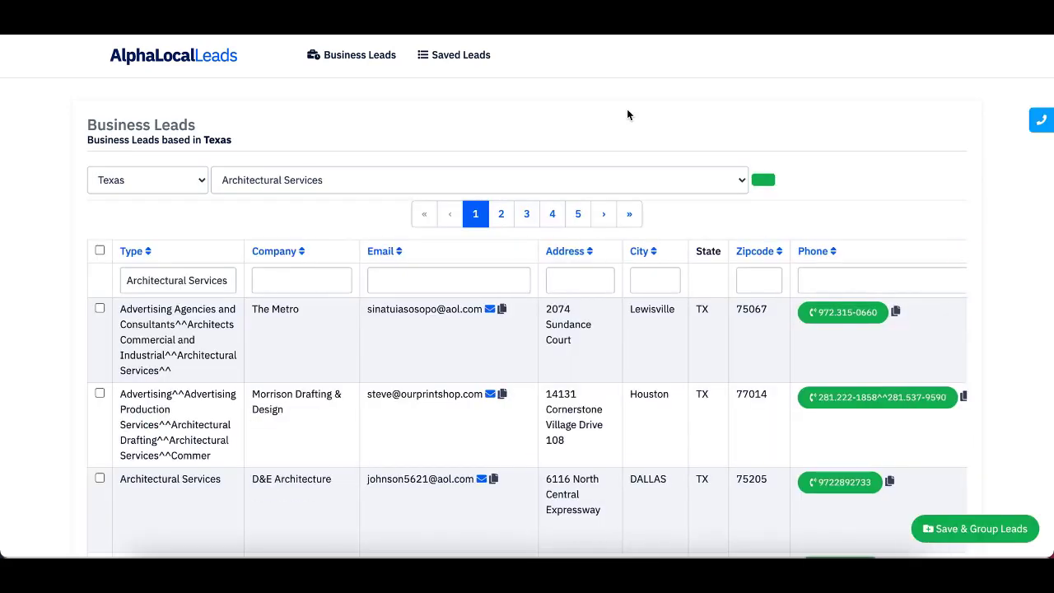
pyautogui.scroll(-3, 571, 382)
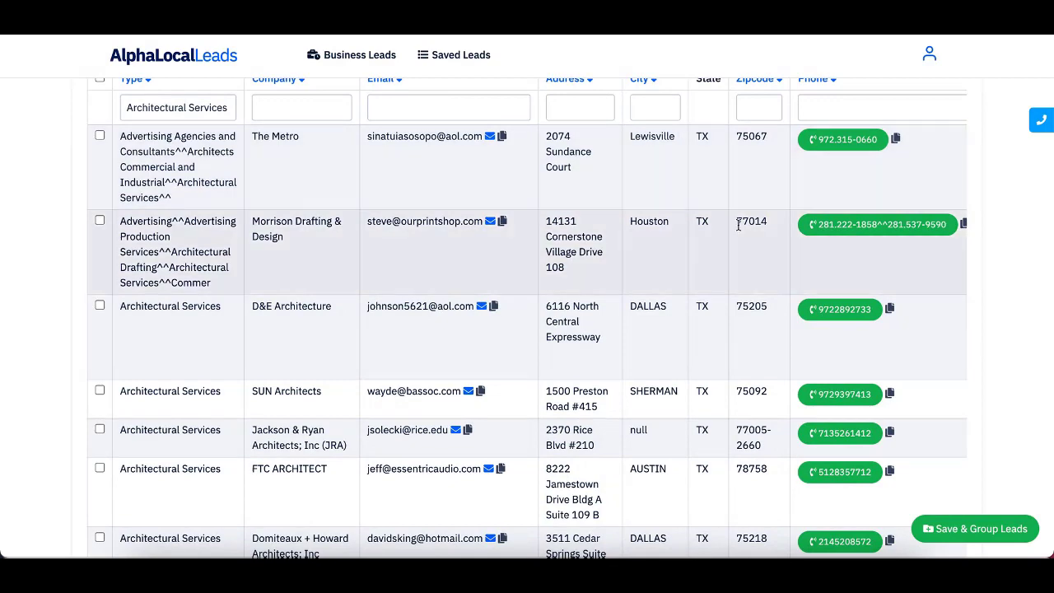
pyautogui.scroll(-1, 705, 339)
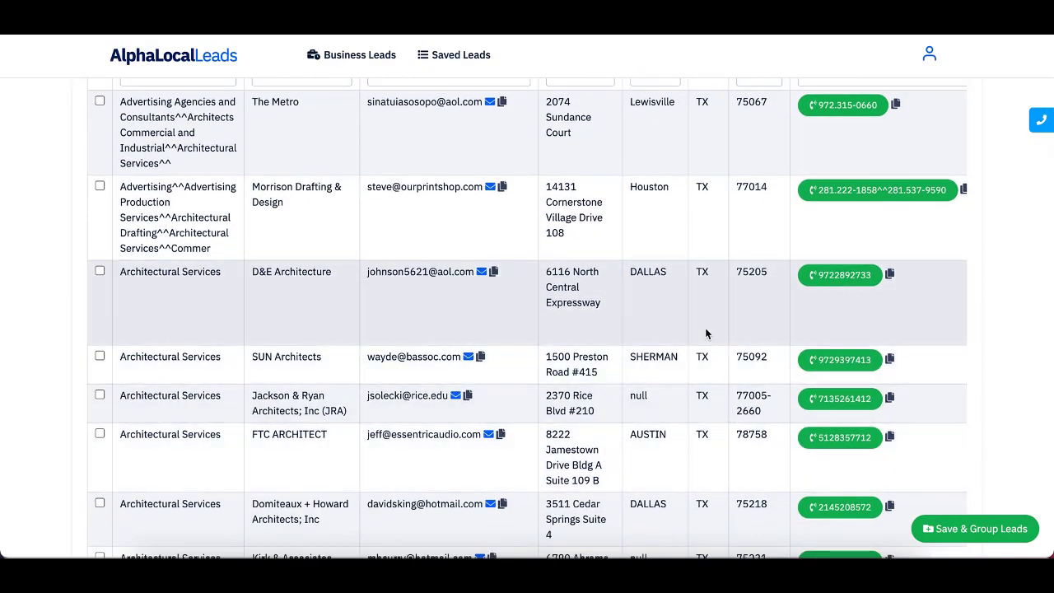
pyautogui.scroll(5, 705, 330)
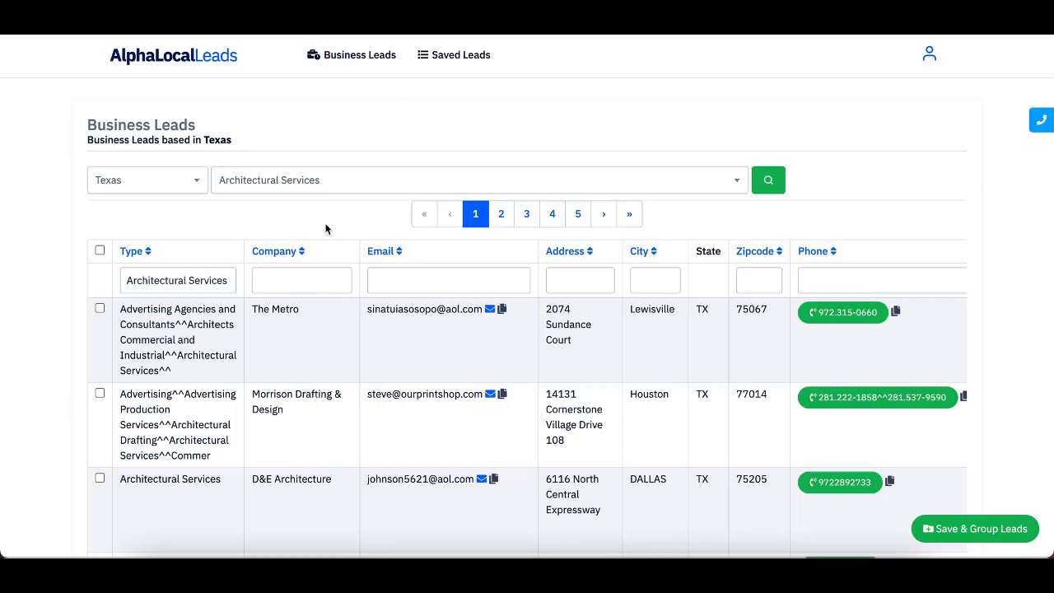
# - Open a Send Email form for The Metro, view its subject and body fields, then close it empty
pyautogui.click(489, 310)
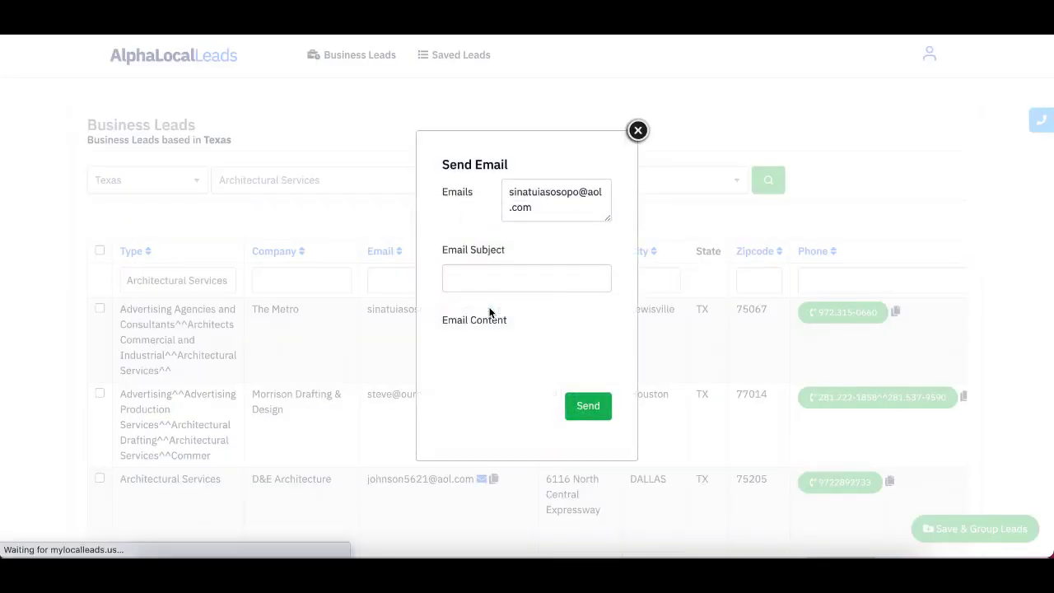
pyautogui.click(491, 279)
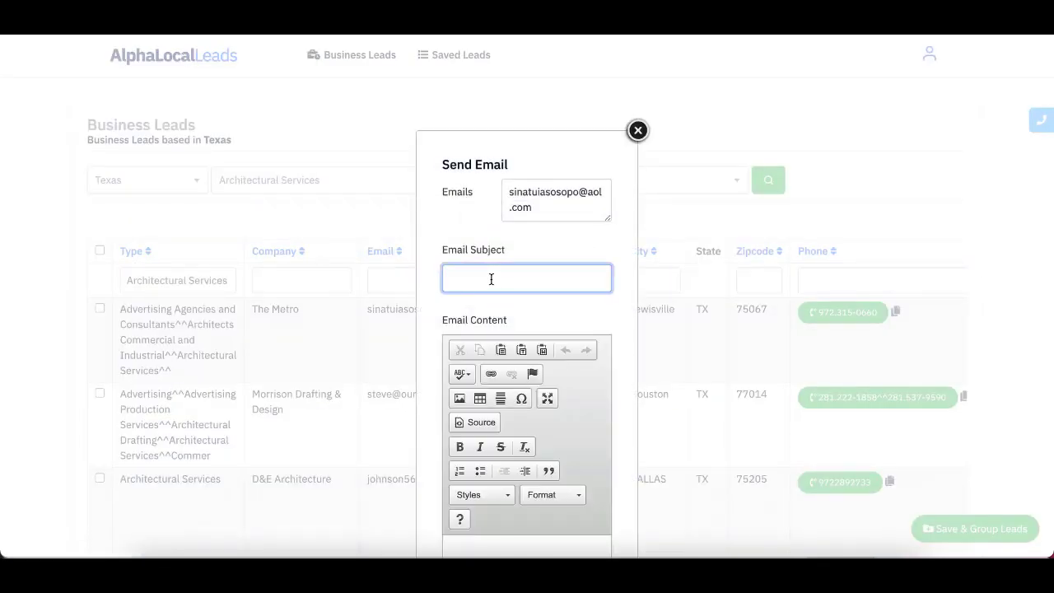
pyautogui.scroll(-3, 491, 279)
pyautogui.click(486, 327)
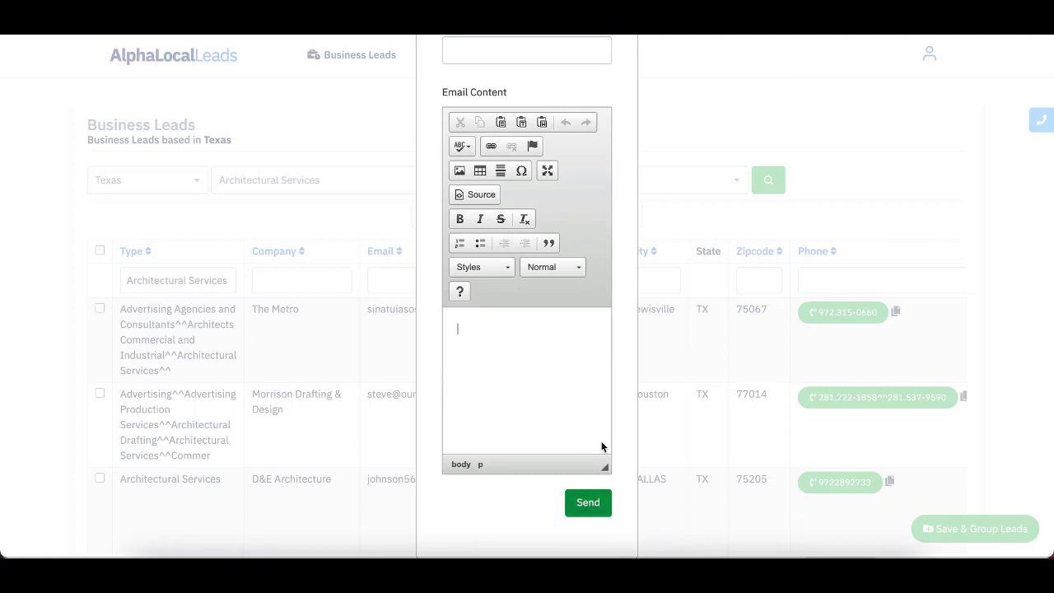
pyautogui.scroll(3, 626, 327)
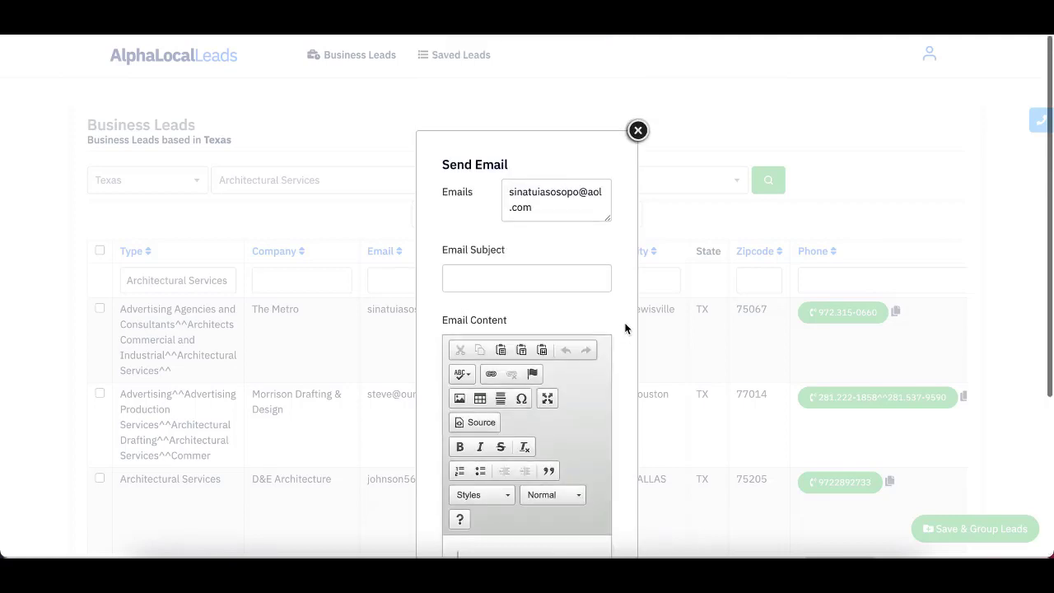
pyautogui.click(638, 131)
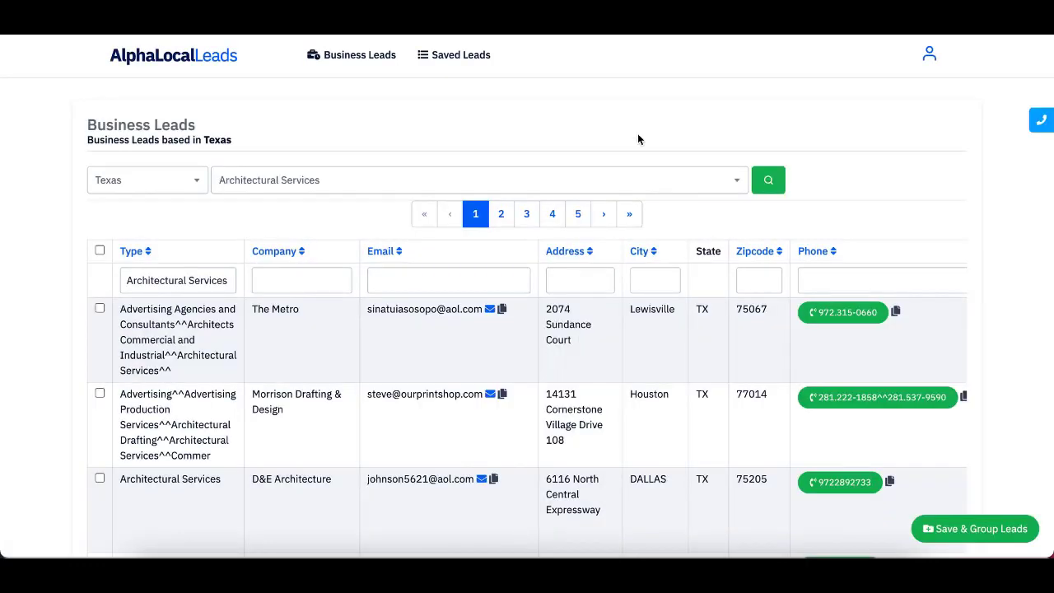
pyautogui.click(830, 320)
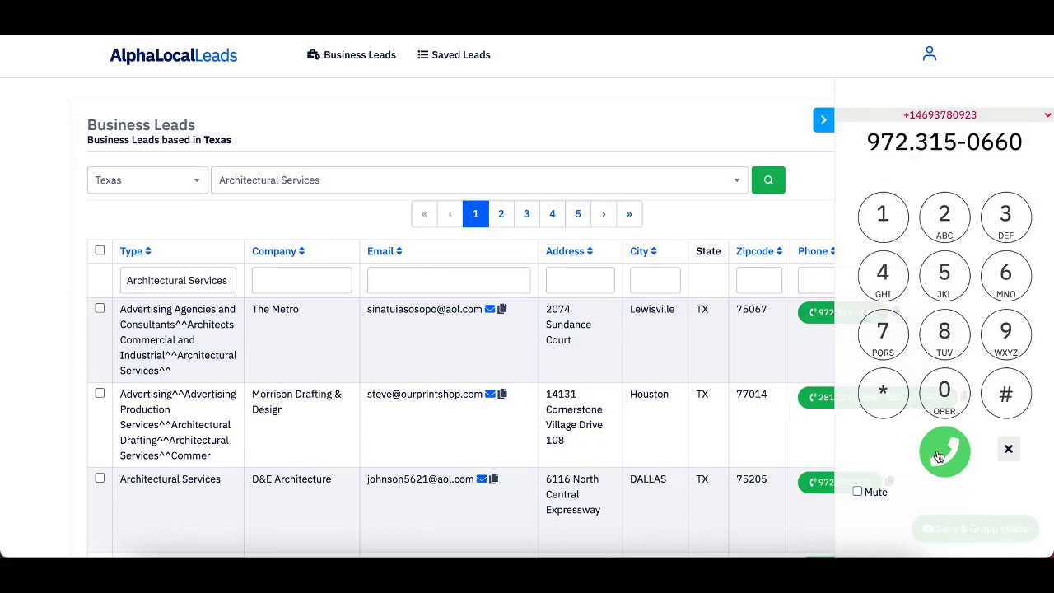
pyautogui.tripleClick(954, 144)
pyautogui.press('BackSpace')
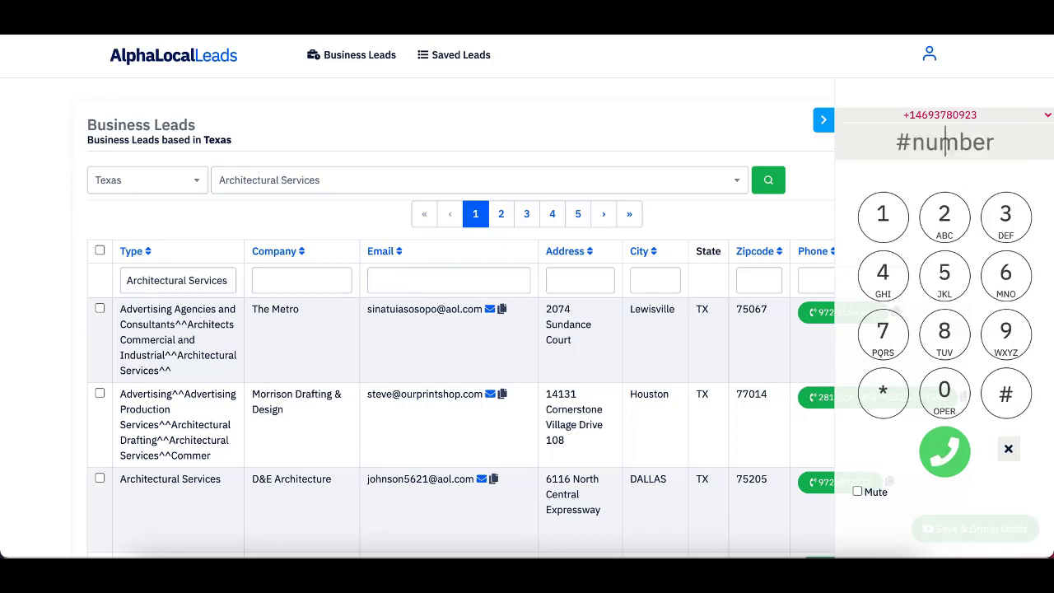
pyautogui.click(945, 217)
pyautogui.click(885, 216)
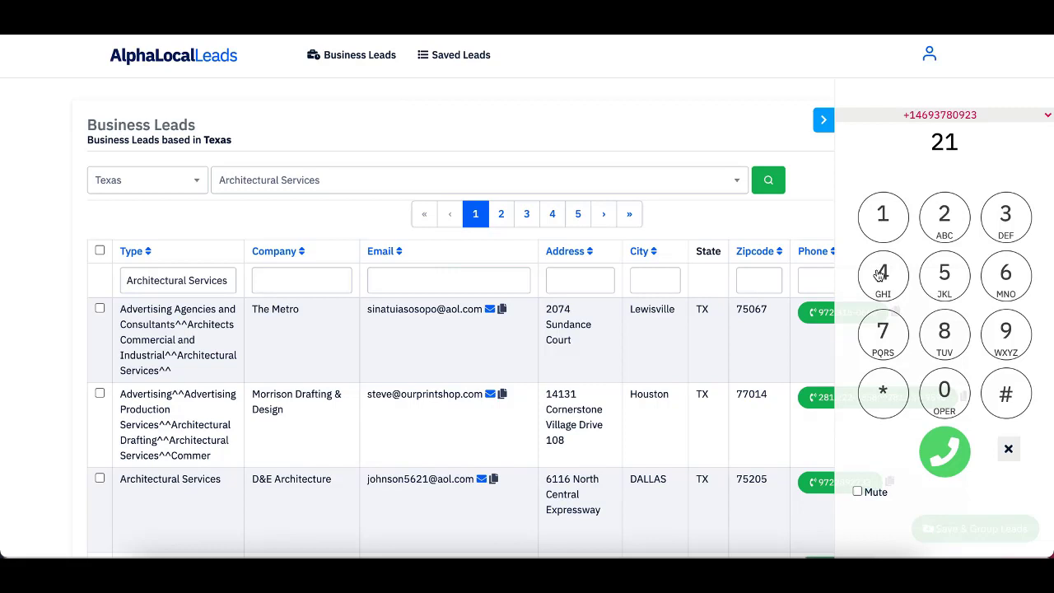
pyautogui.click(881, 274)
pyautogui.click(1026, 288)
pyautogui.click(1014, 217)
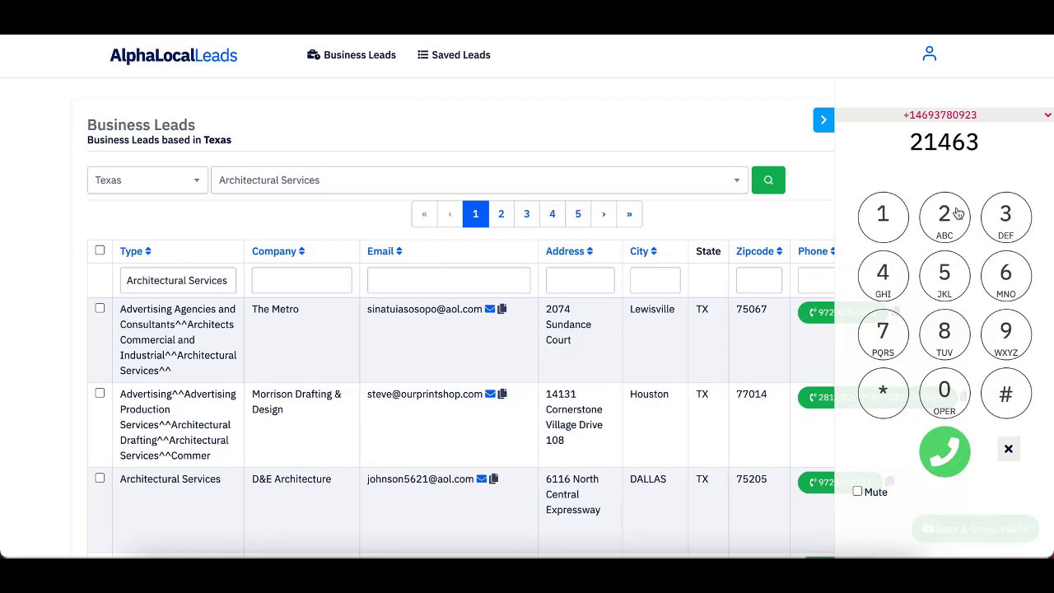
pyautogui.click(956, 214)
pyautogui.click(944, 281)
pyautogui.click(948, 347)
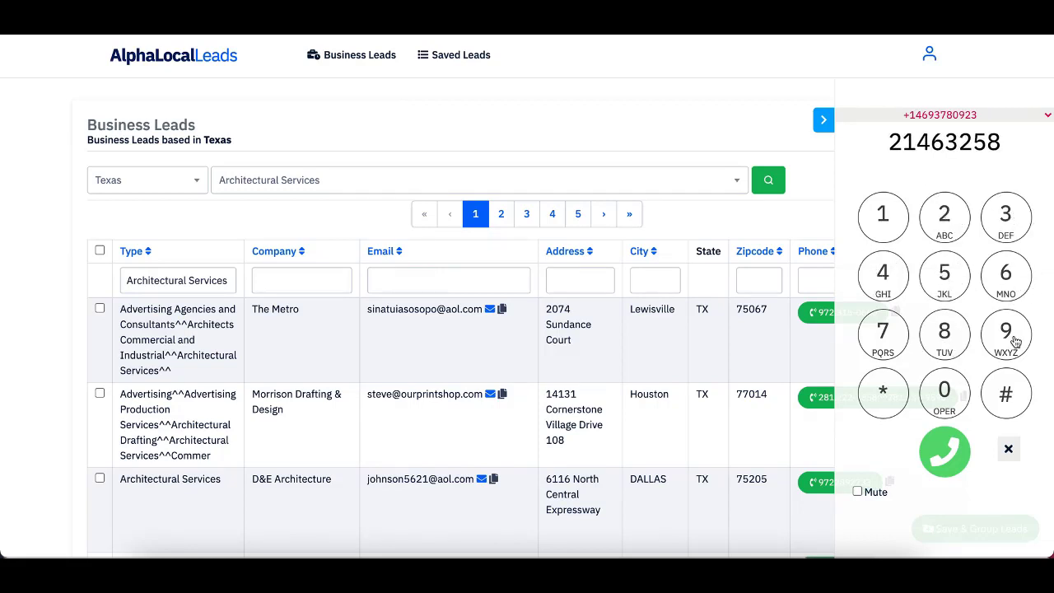
pyautogui.click(1015, 342)
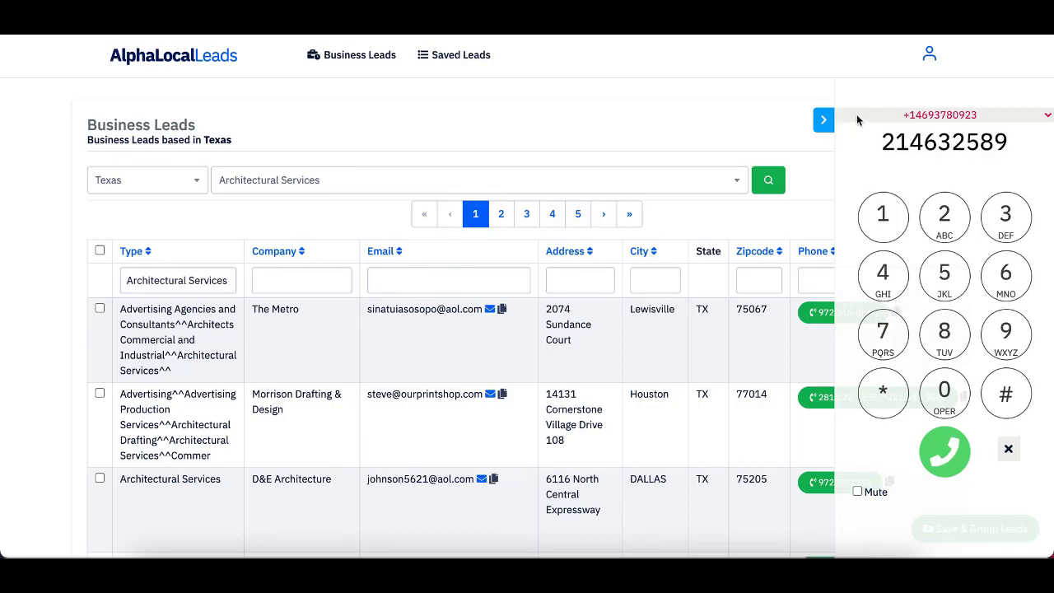
pyautogui.click(823, 120)
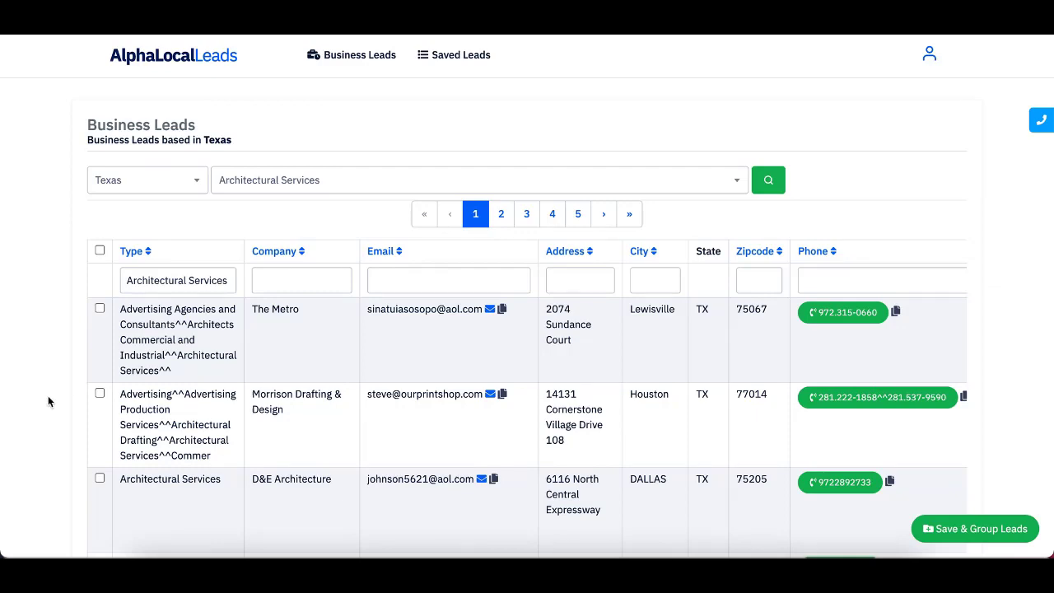
# - Tick D&E Architecture, Domiteaux + Howard Architects, and the Penrose Ave and Spring Branch Drive Dallas leads
pyautogui.scroll(-1, 149, 385)
pyautogui.scroll(-1, 149, 385)
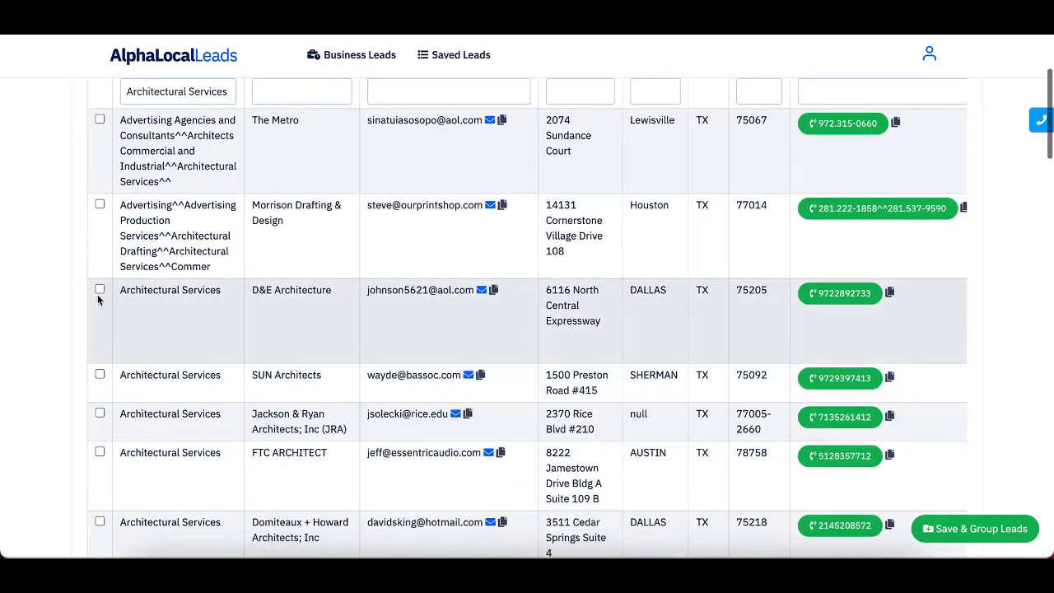
pyautogui.click(100, 291)
pyautogui.scroll(-2, 156, 391)
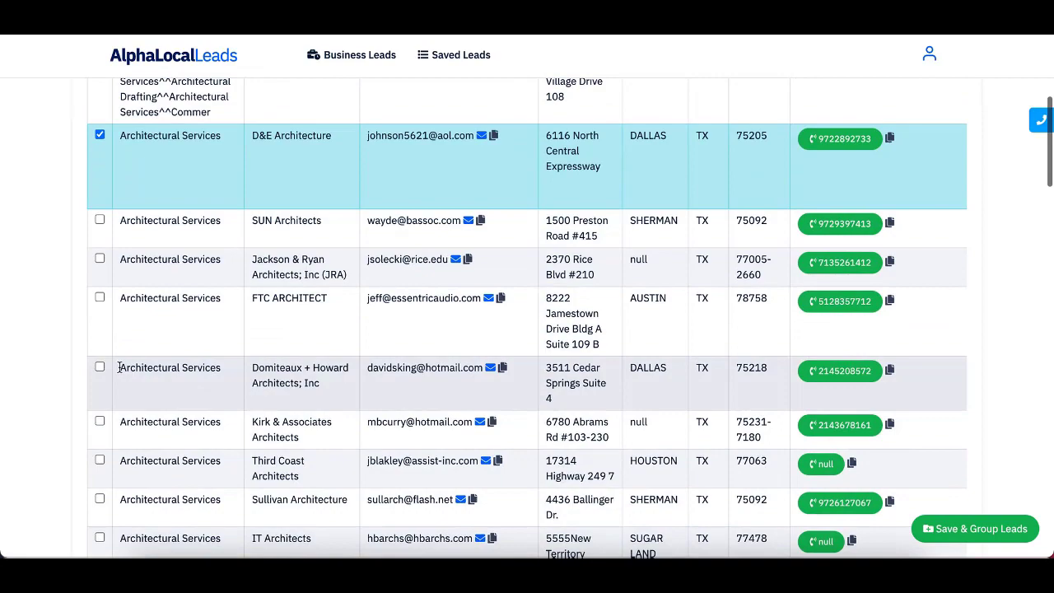
pyautogui.click(99, 367)
pyautogui.scroll(-3, 101, 373)
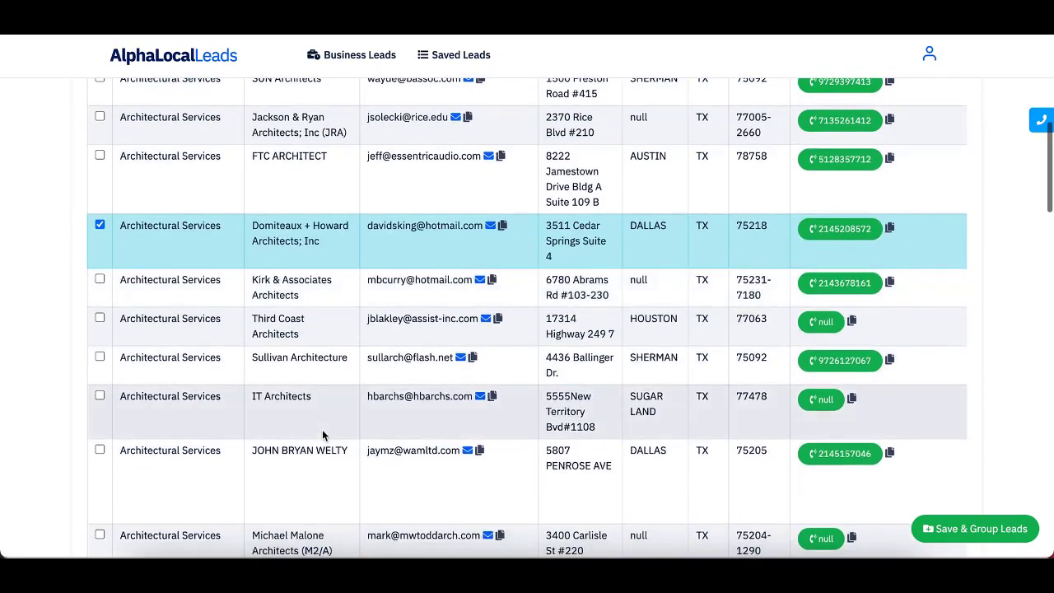
pyautogui.click(100, 362)
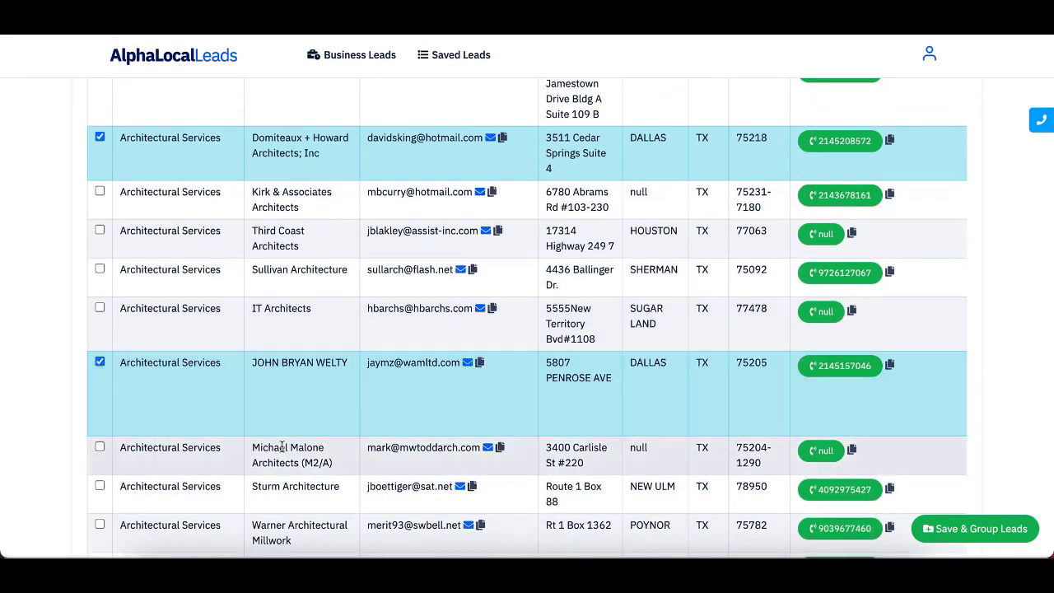
pyautogui.scroll(-3, 280, 445)
pyautogui.scroll(-1, 282, 449)
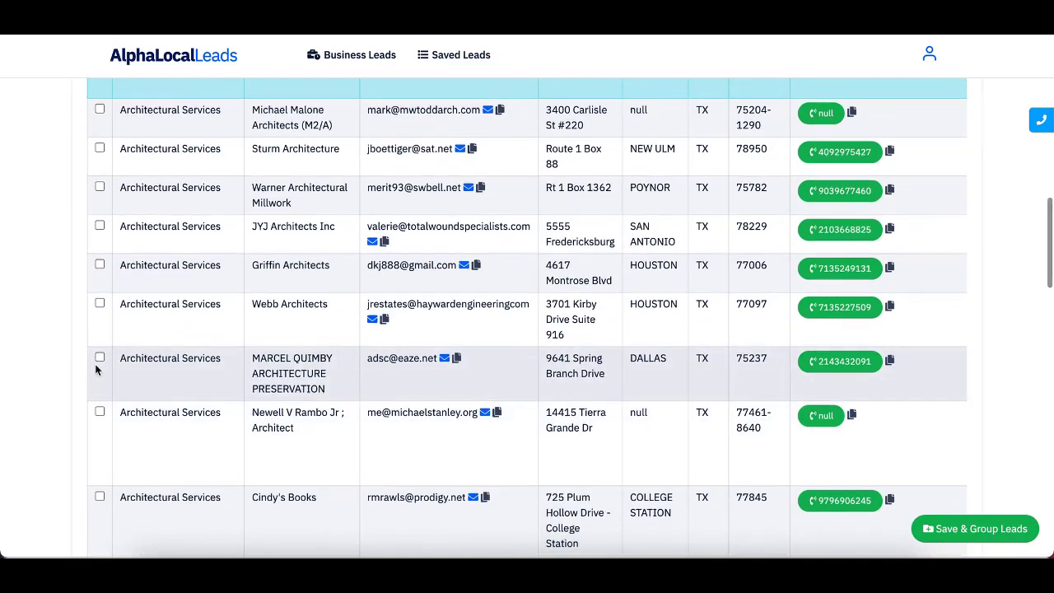
pyautogui.click(99, 357)
pyautogui.scroll(1, 478, 268)
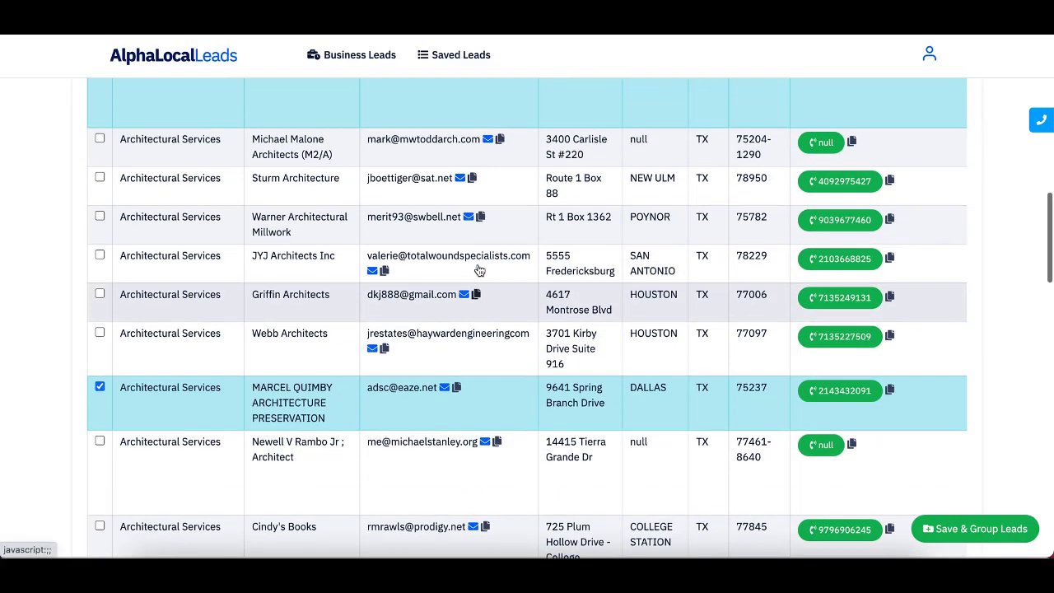
# - Save the four ticked leads into a new group 'Architectural Service Dallas' and dismiss the confirmation
pyautogui.click(956, 537)
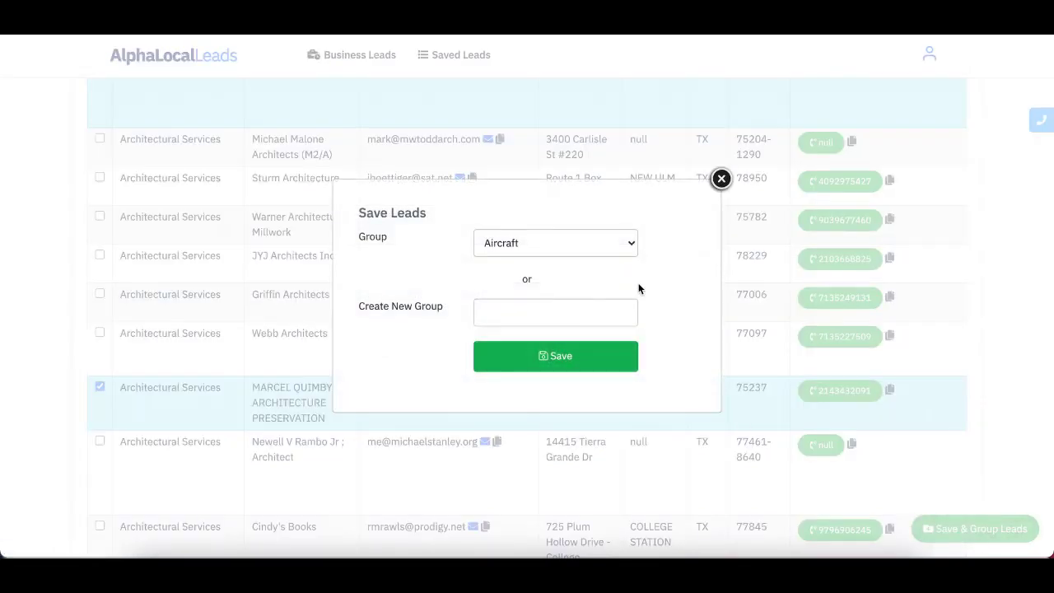
pyautogui.click(548, 313)
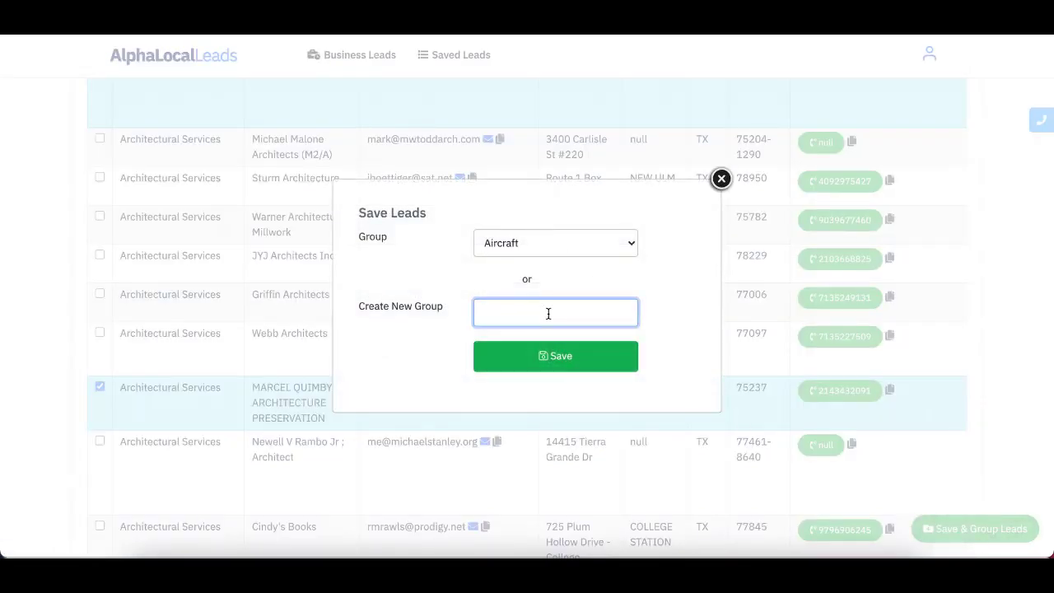
pyautogui.write('Architectural Service Dallas')
pyautogui.click(568, 360)
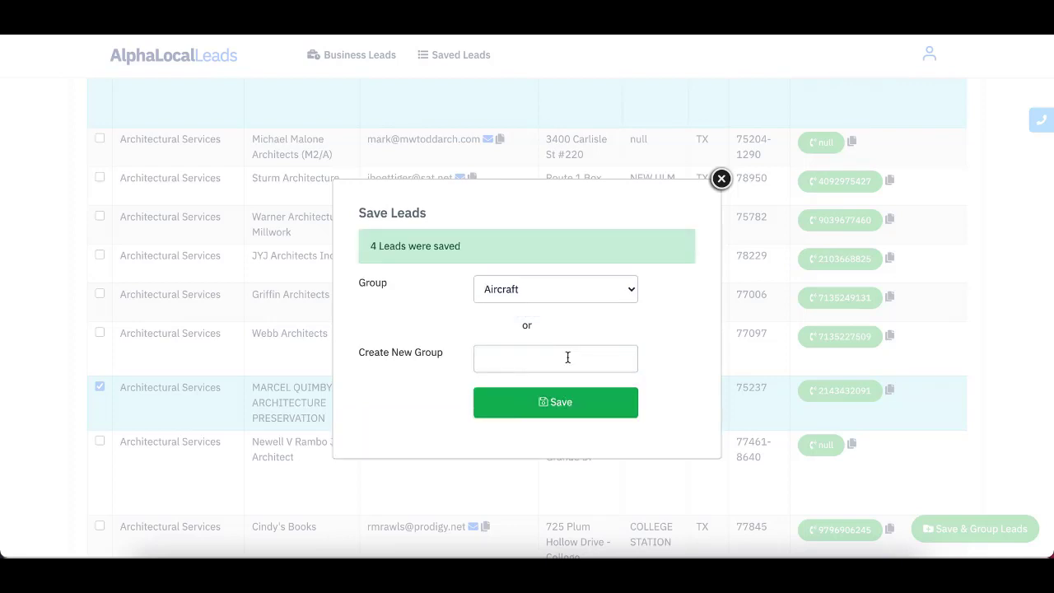
pyautogui.click(722, 179)
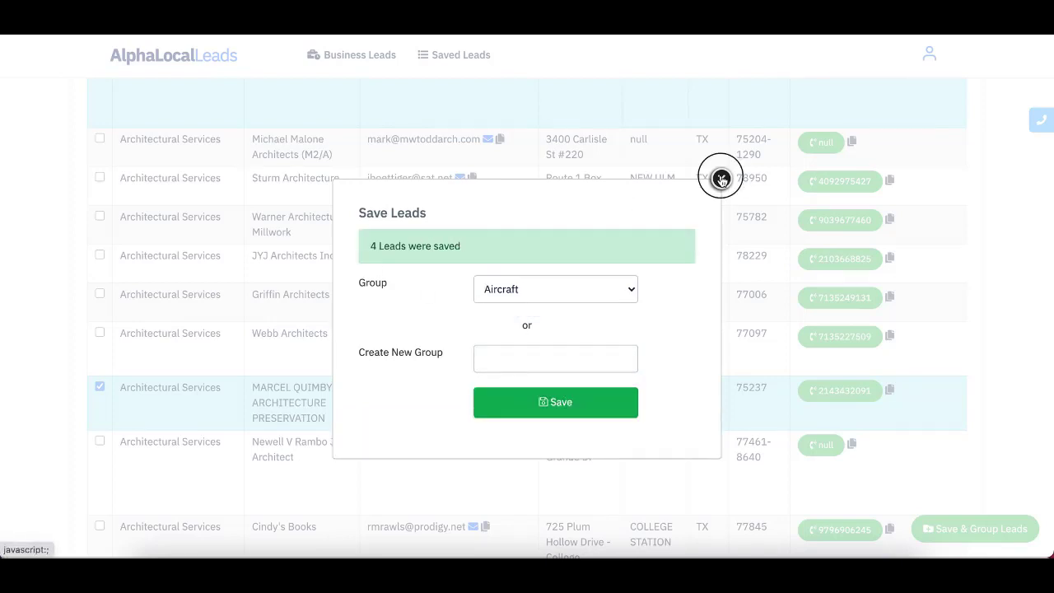
# - Open the Architectural Service Dallas group from Saved Leads and look over its 4 leads
pyautogui.click(448, 56)
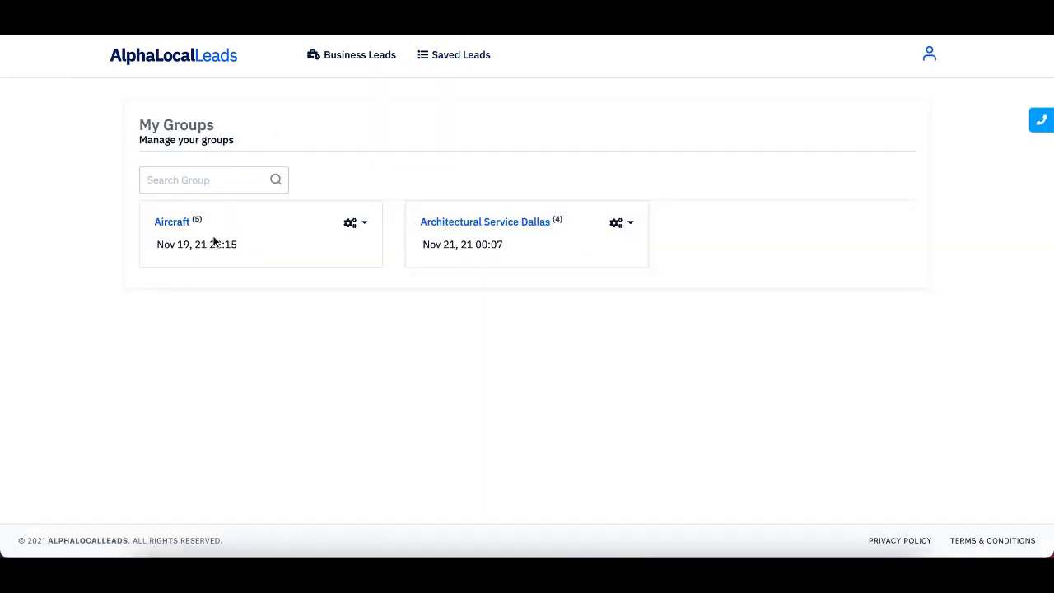
pyautogui.click(519, 228)
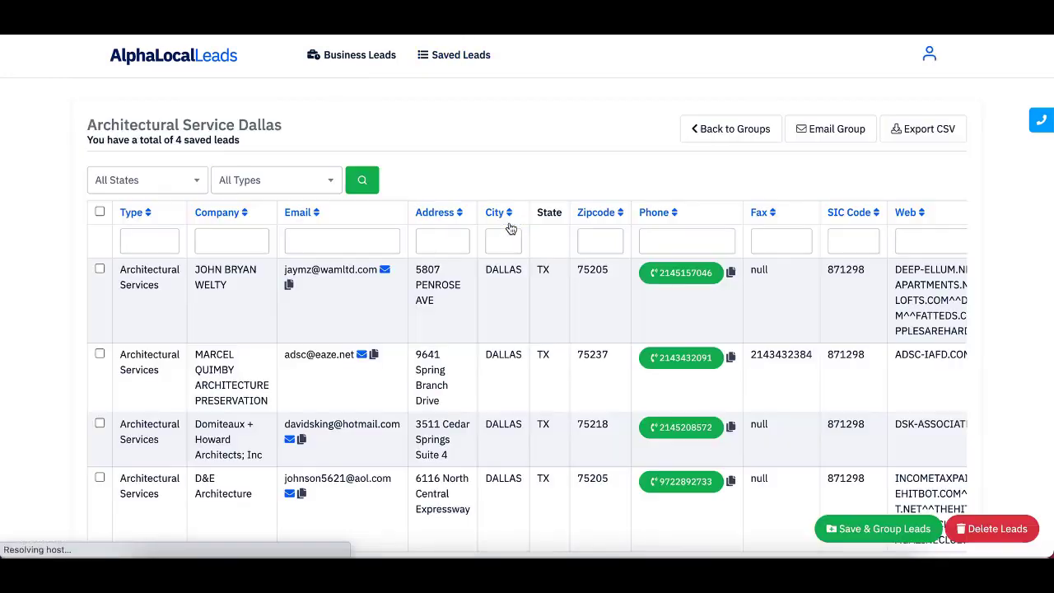
pyautogui.scroll(-2, 485, 251)
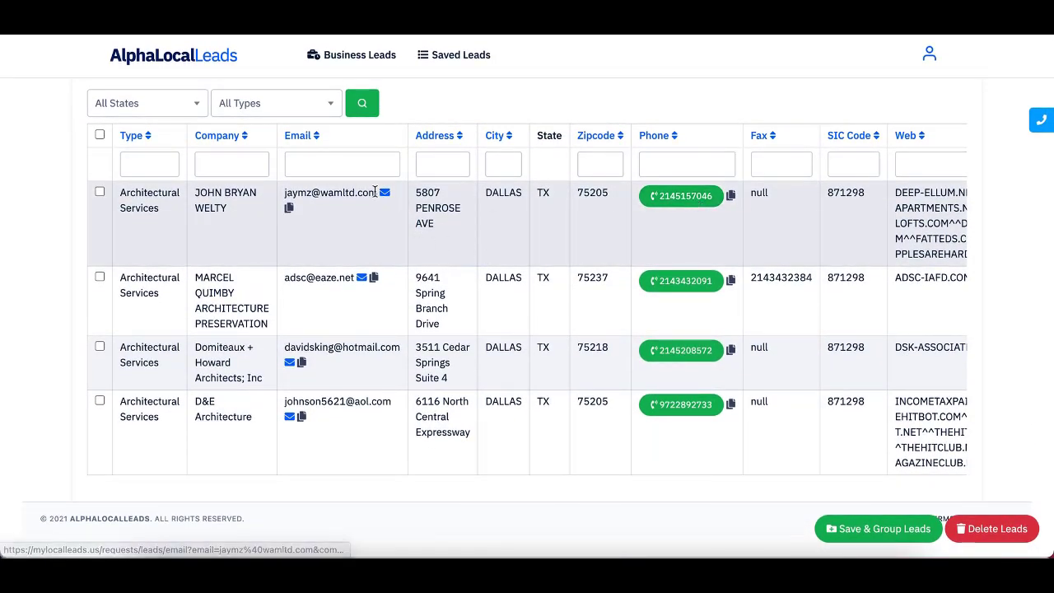
pyautogui.scroll(2, 501, 227)
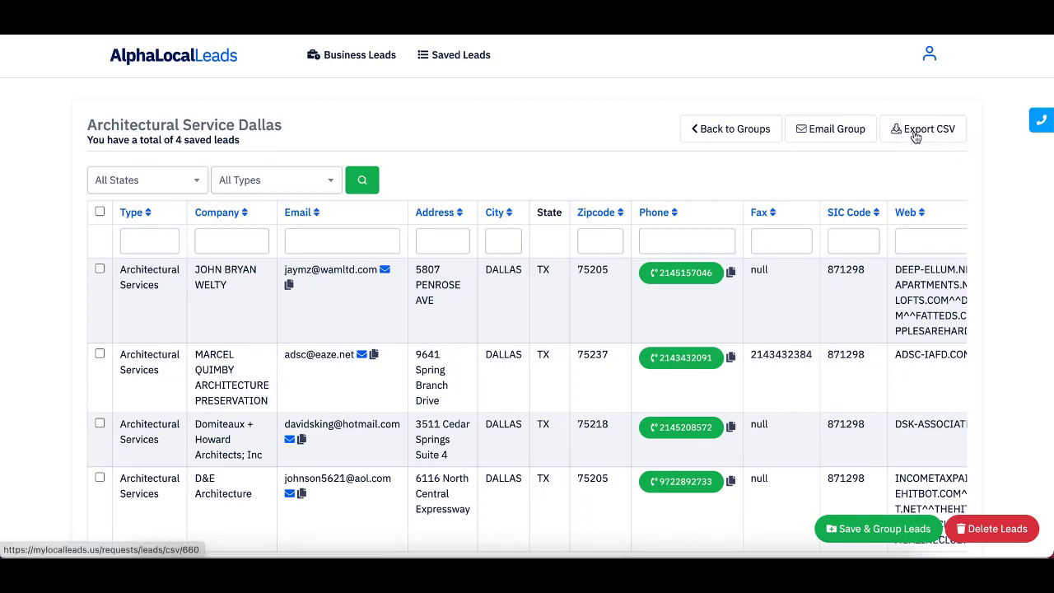
# - Export the Architectural Service Dallas group's leads to a CSV file
pyautogui.click(916, 132)
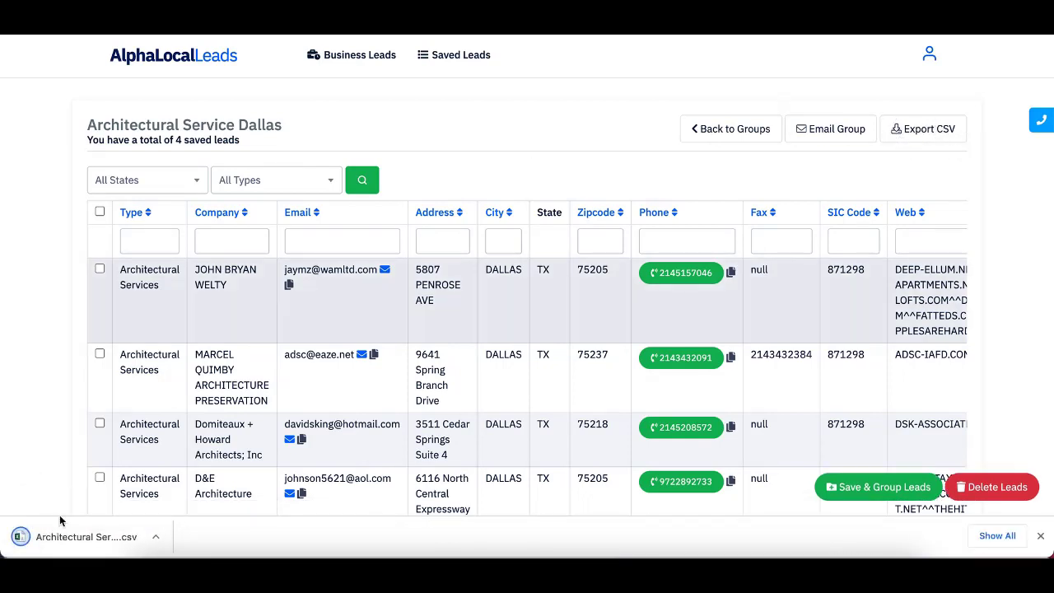